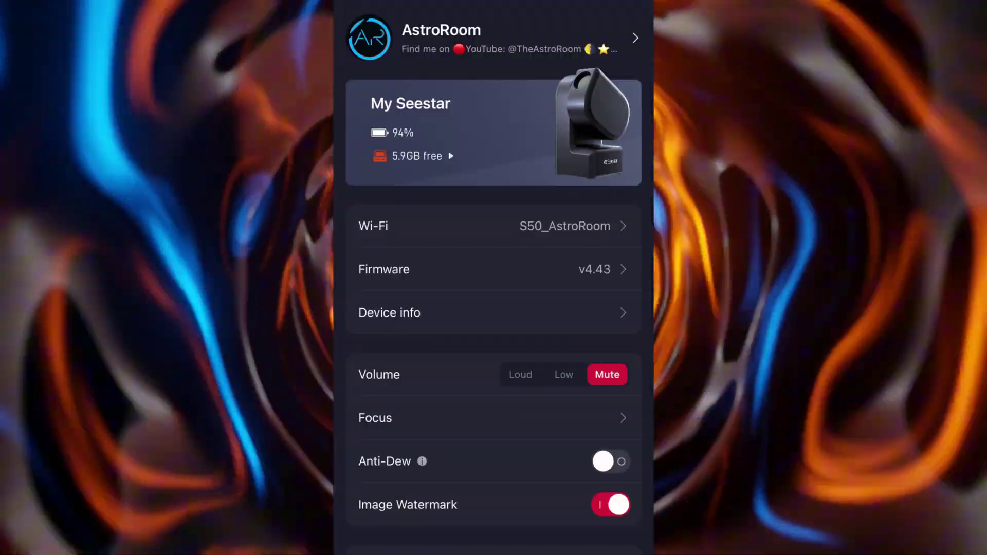
Step: Scroll down the device settings and open Advanced Feature
scroll(493, 278, down, 3)
click(462, 445)
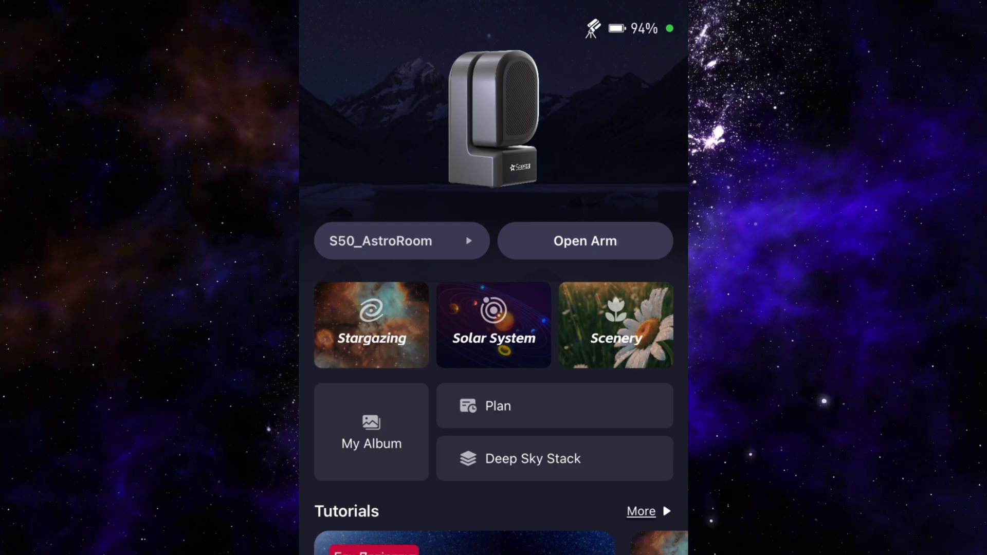
Step: Scroll down the device settings toward Advanced Feature and the level sensor calibration
scroll(494, 308, down, 3)
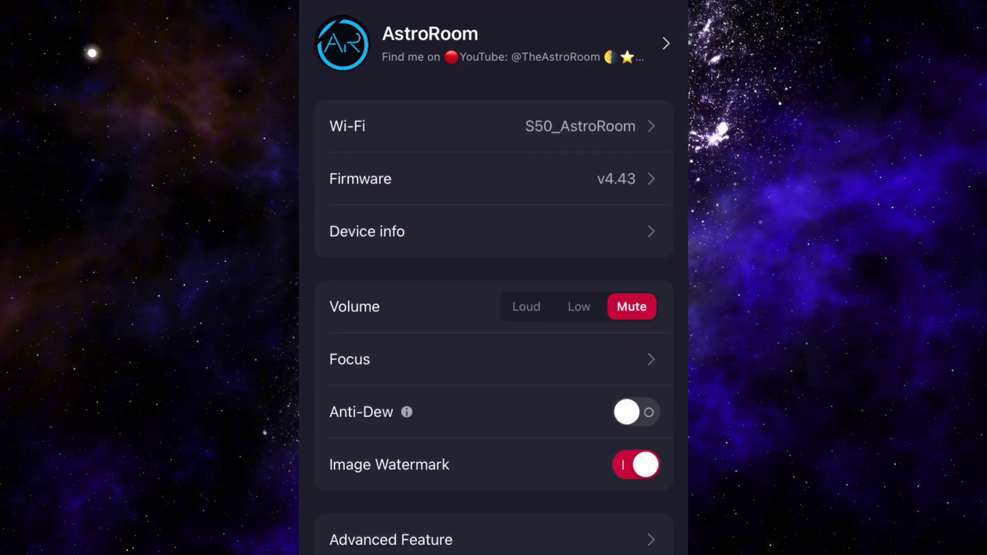
scroll(493, 277, down, 10)
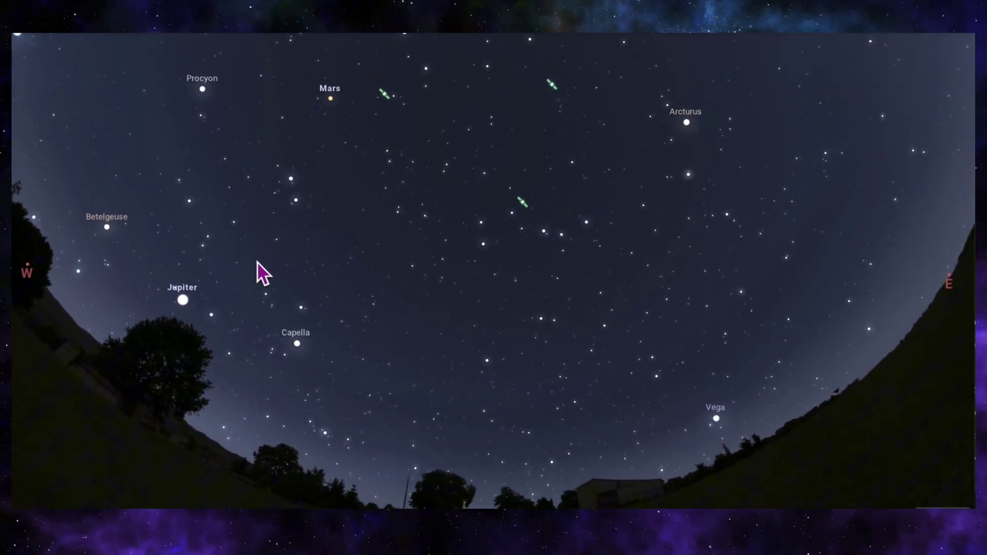
Step: Select Arcturus, centre the sky view on it and zoom in two steps
click(689, 123)
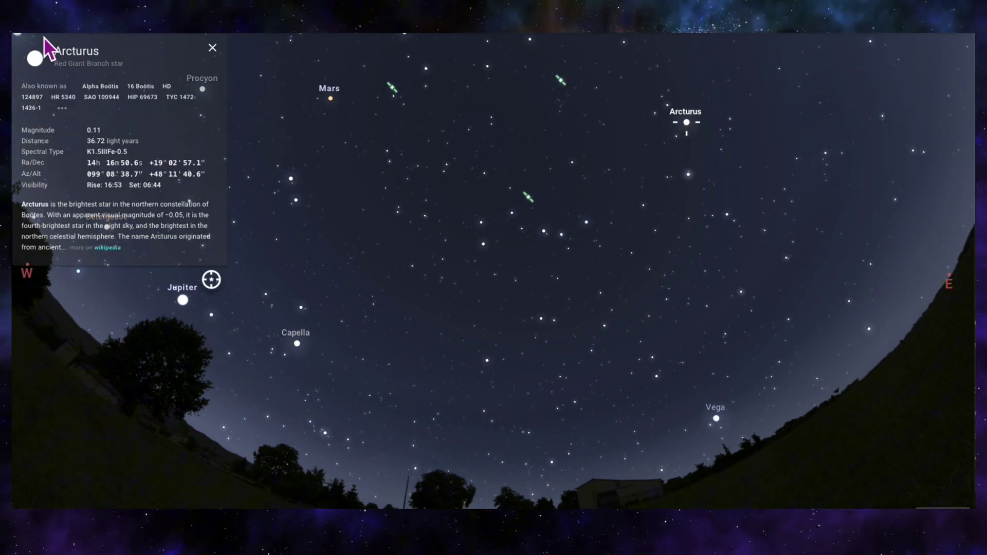
click(210, 280)
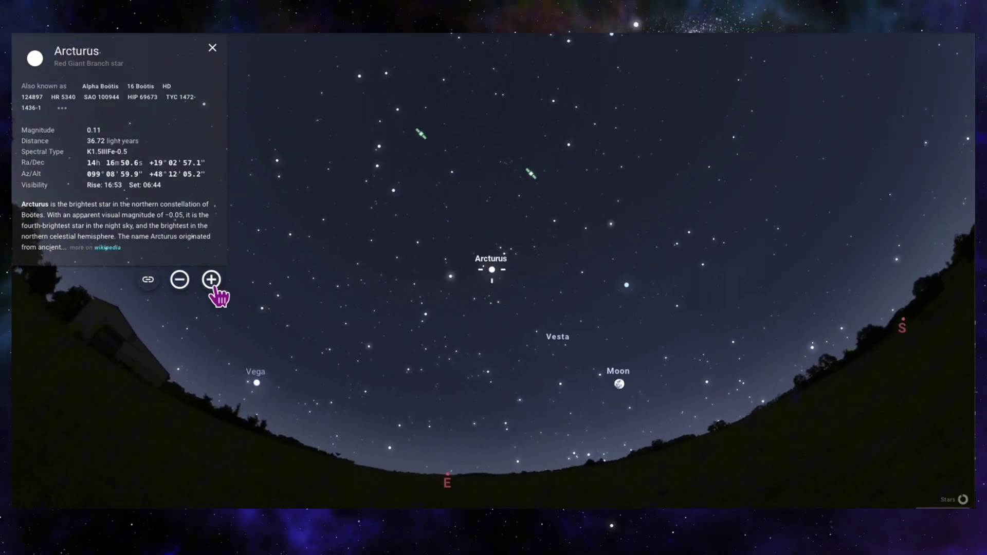
click(212, 280)
click(213, 280)
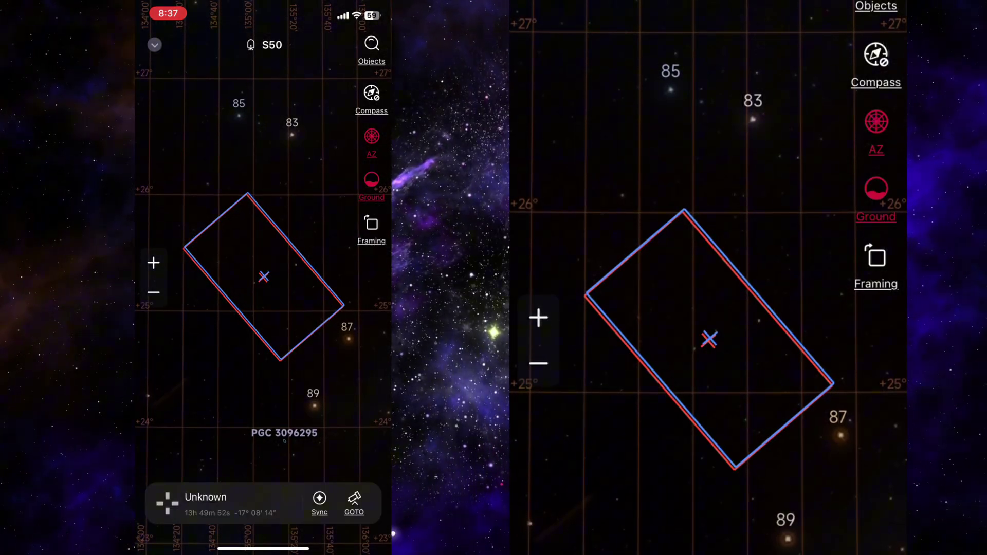
Step: Search the Objects catalogue for 'Arct' to find Arcturus
click(371, 49)
click(263, 76)
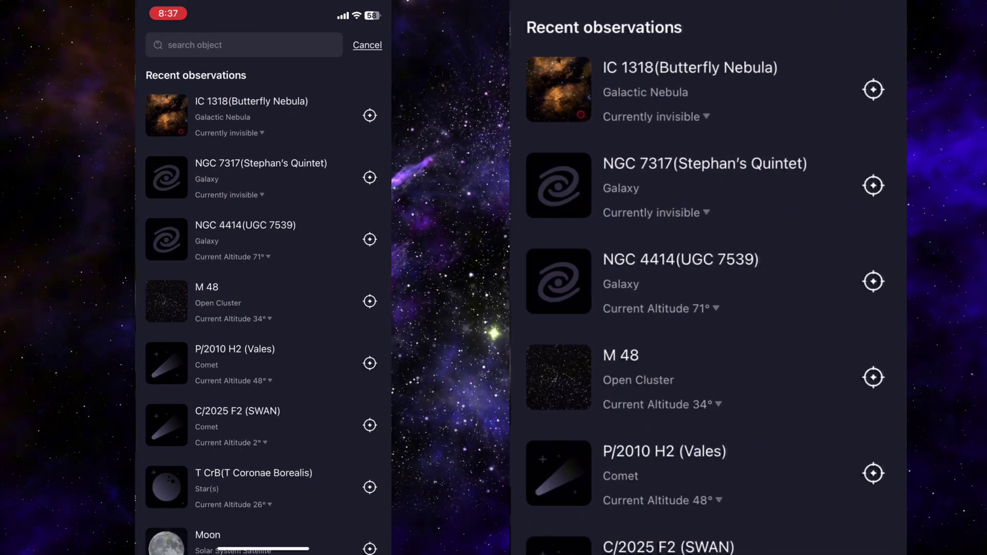
text(Arct)
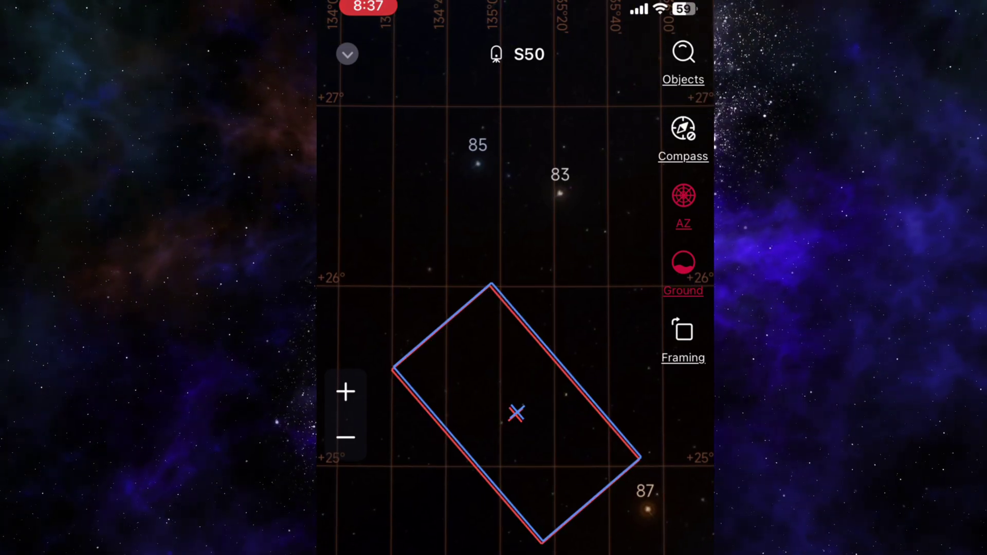
click(684, 56)
click(463, 102)
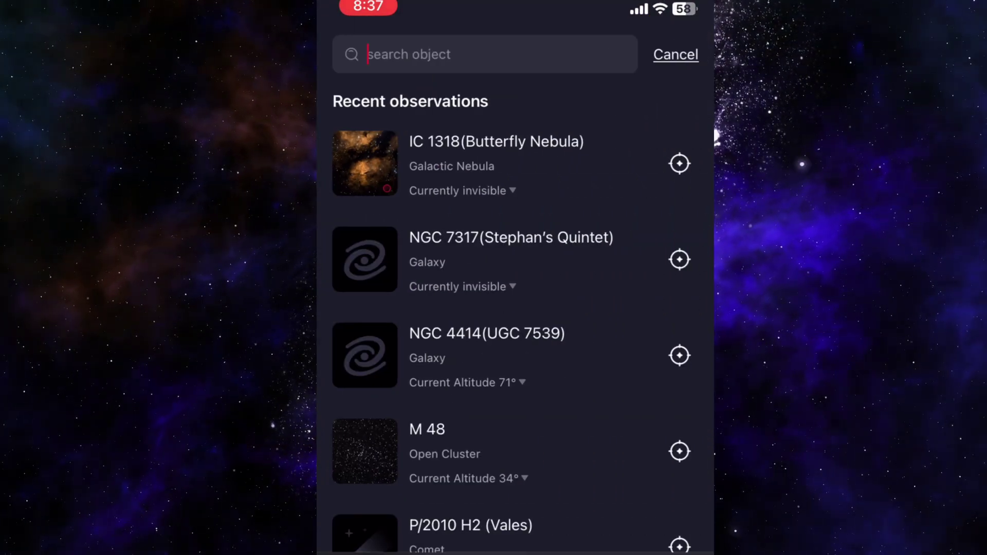
text(Arct)
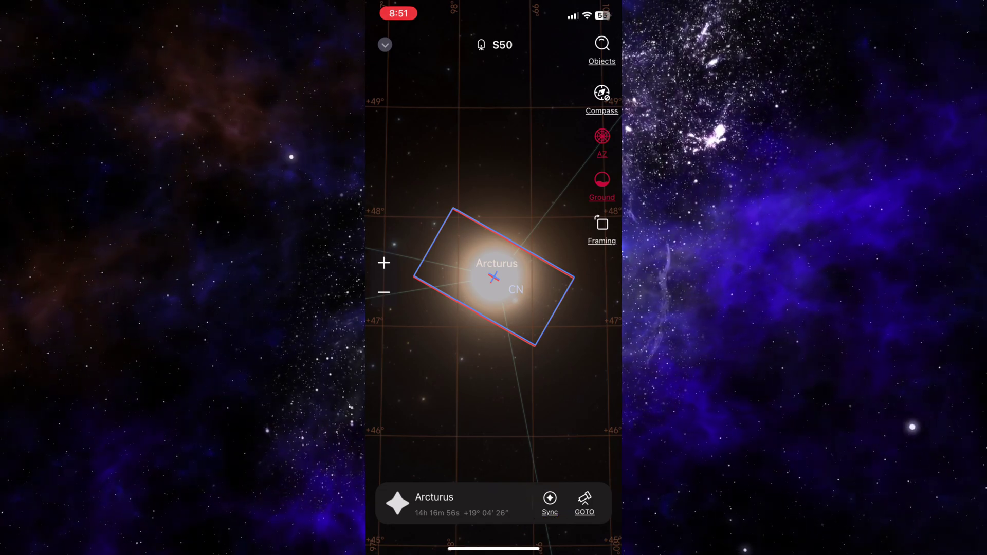
Step: Sync the mount on Arcturus with Yes, then return to the atlas and sync again
click(550, 501)
click(538, 312)
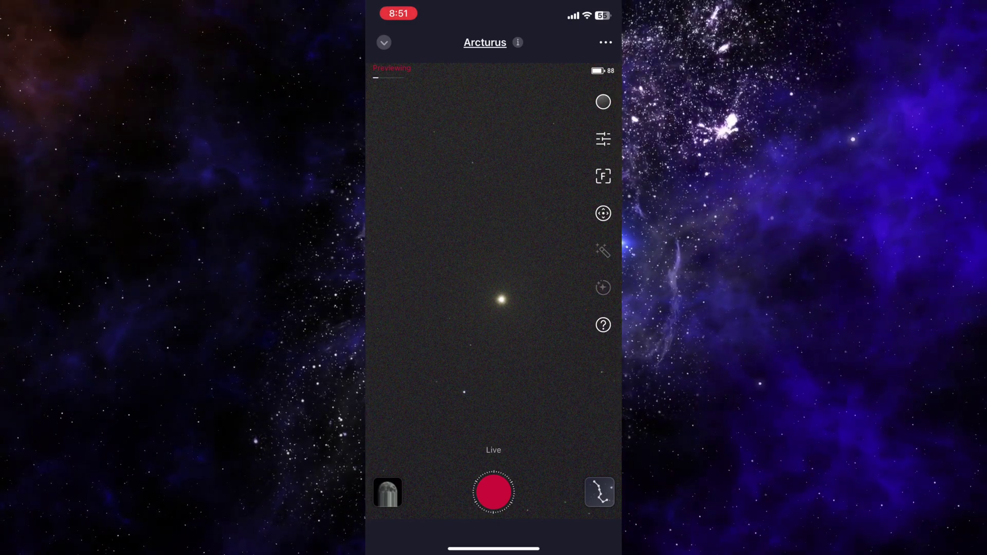
click(599, 492)
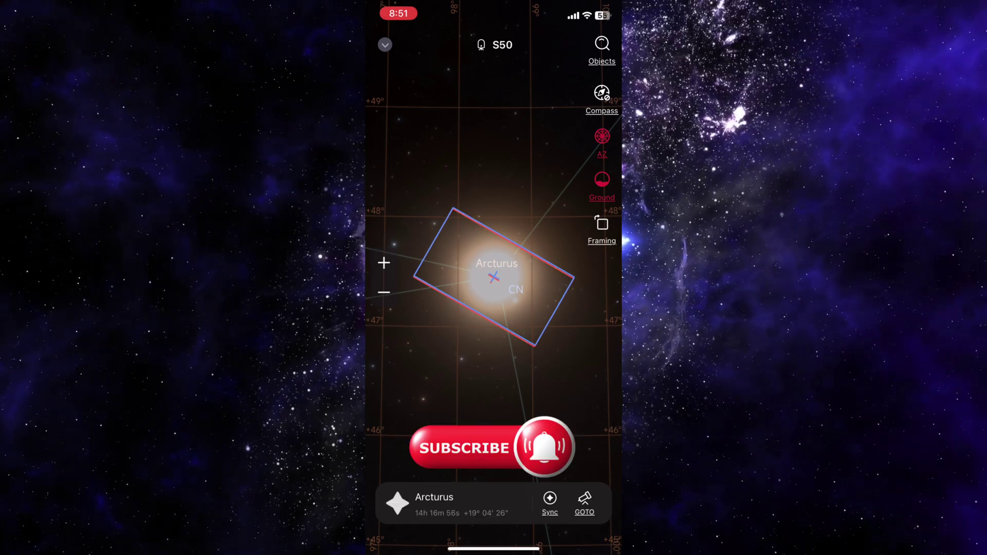
click(549, 502)
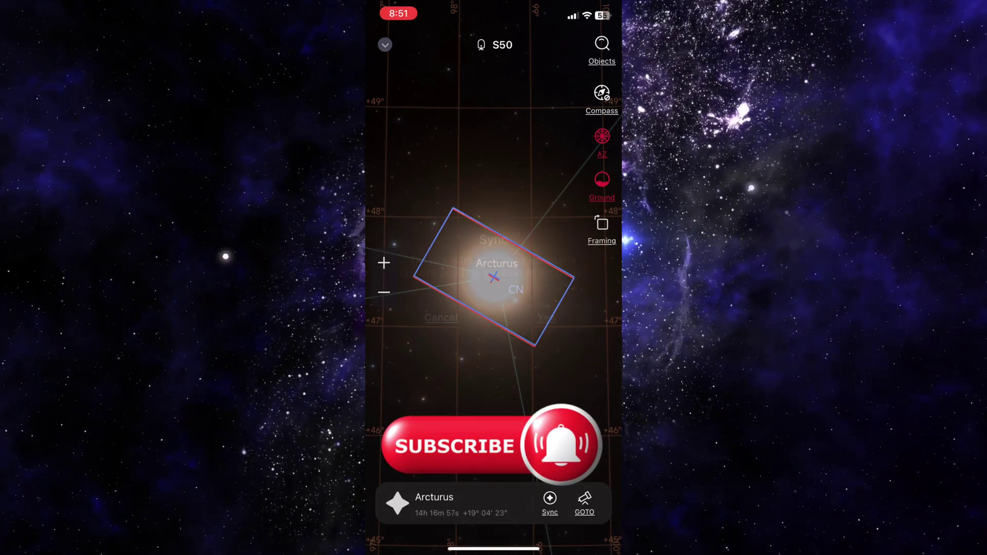
click(539, 312)
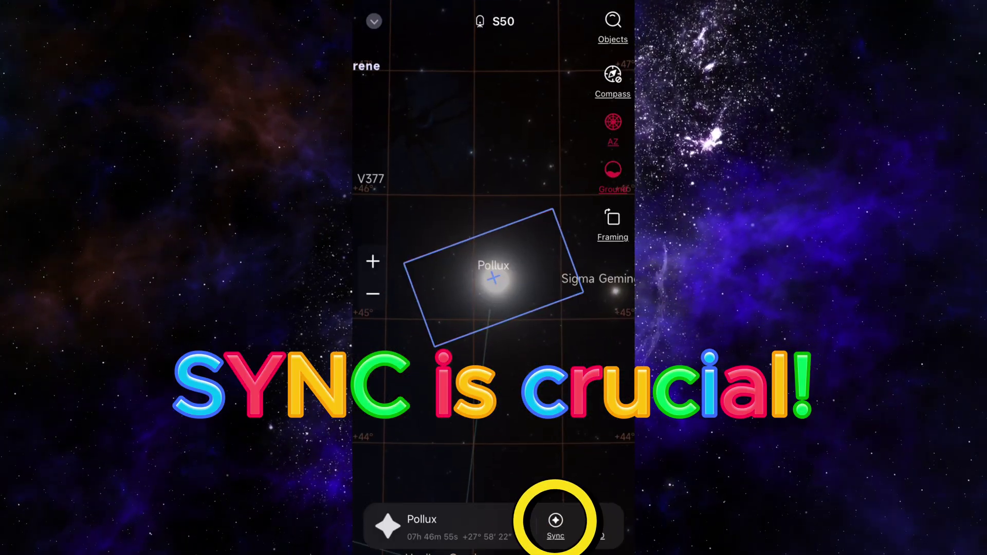
Step: Sync the mount on Pollux and confirm with Yes
click(555, 521)
click(542, 315)
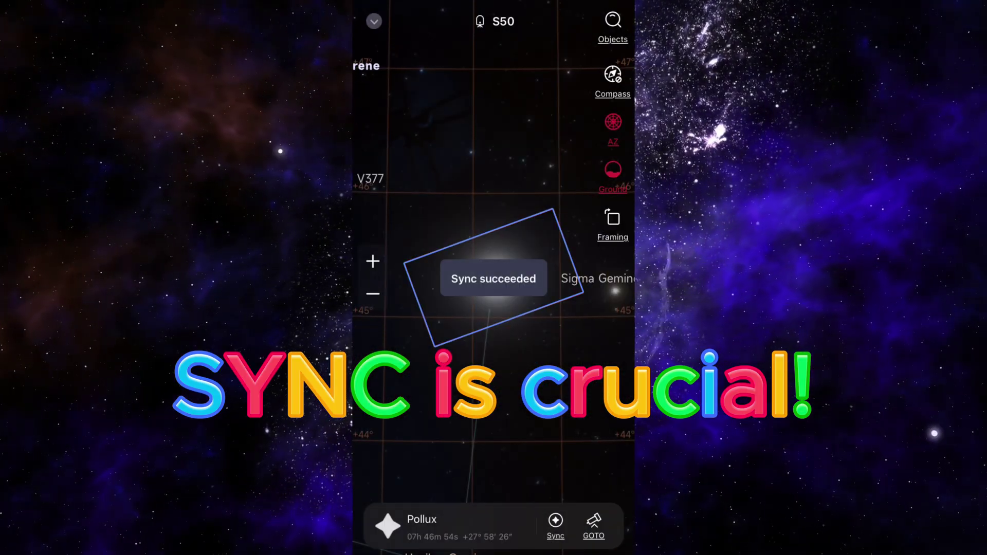